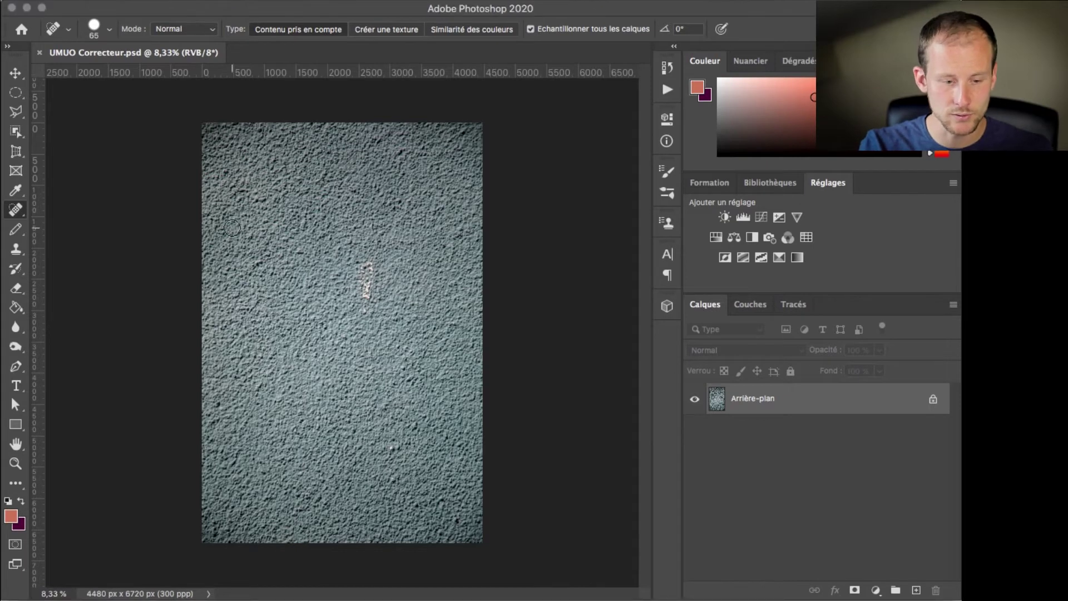
Switch to the Healing Brush, sample clean wall texture, enlarge the brush to 813 px and paint a test stroke on the wall
key(shift+j)
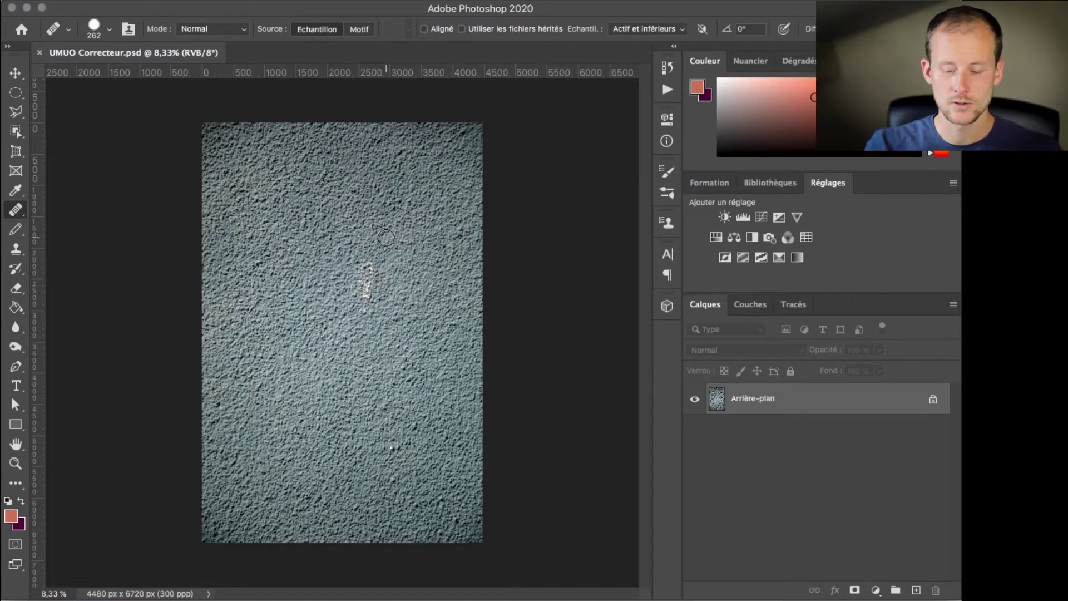
alt+click(317, 265)
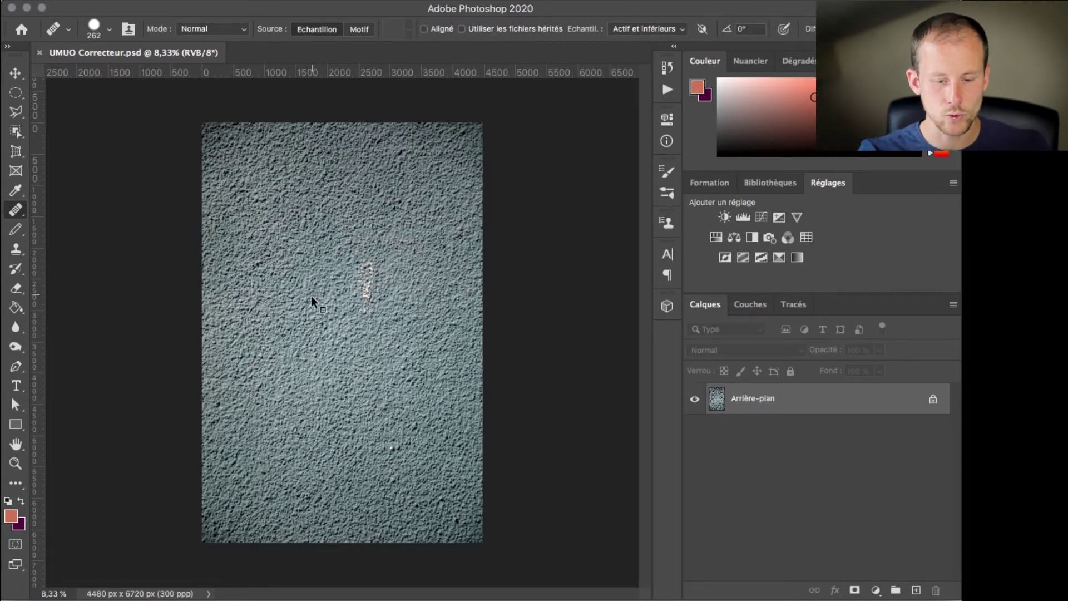
mouse_move(286, 252)
mouse_down()
mouse_move(318, 245)
mouse_move(327, 255)
mouse_move(295, 248)
mouse_move(317, 255)
mouse_move(305, 251)
mouse_up()
mouse_move(305, 289)
mouse_down()
mouse_move(310, 222)
mouse_move(301, 455)
mouse_move(307, 172)
mouse_move(291, 348)
mouse_move(308, 312)
mouse_up()
mouse_move(307, 272)
mouse_down()
mouse_move(312, 330)
mouse_move(313, 311)
mouse_up()
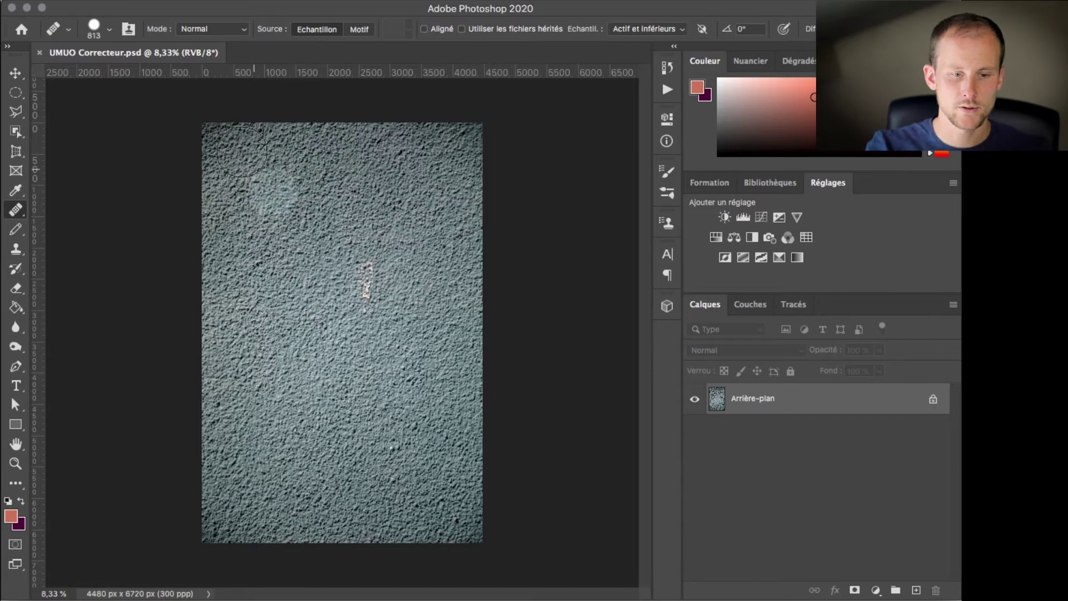
Try healing the white mark with the Motif source, undo the stroke and return the source to Echantillon
click(194, 30)
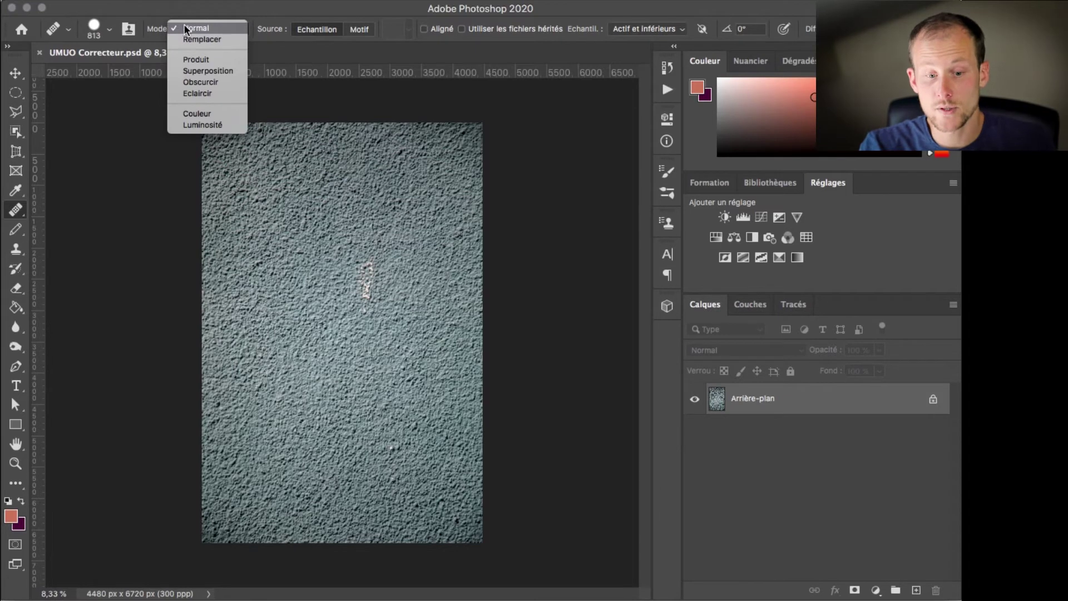
click(321, 54)
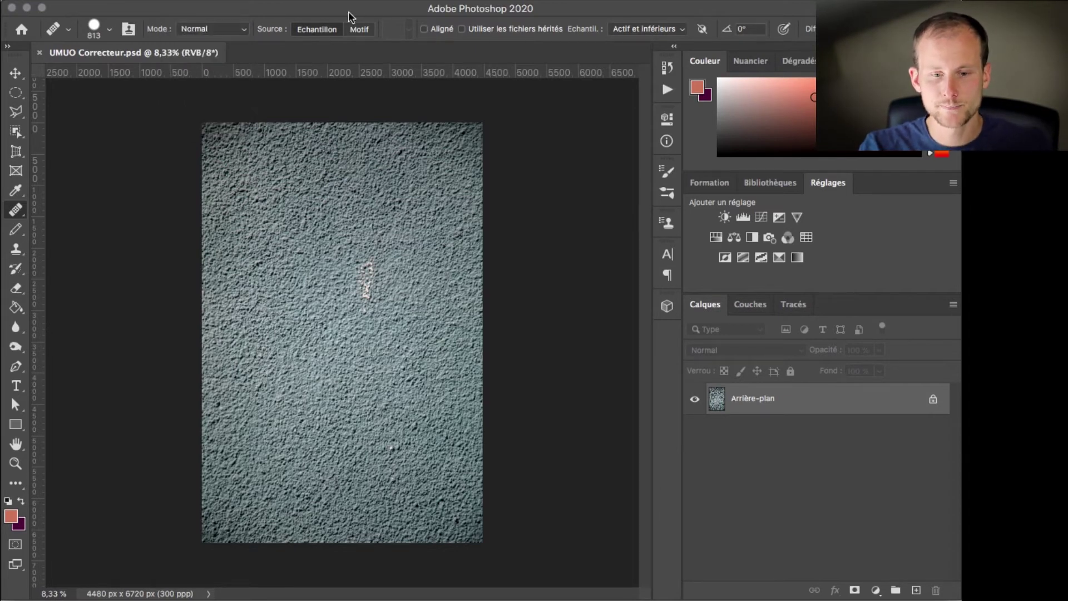
click(359, 30)
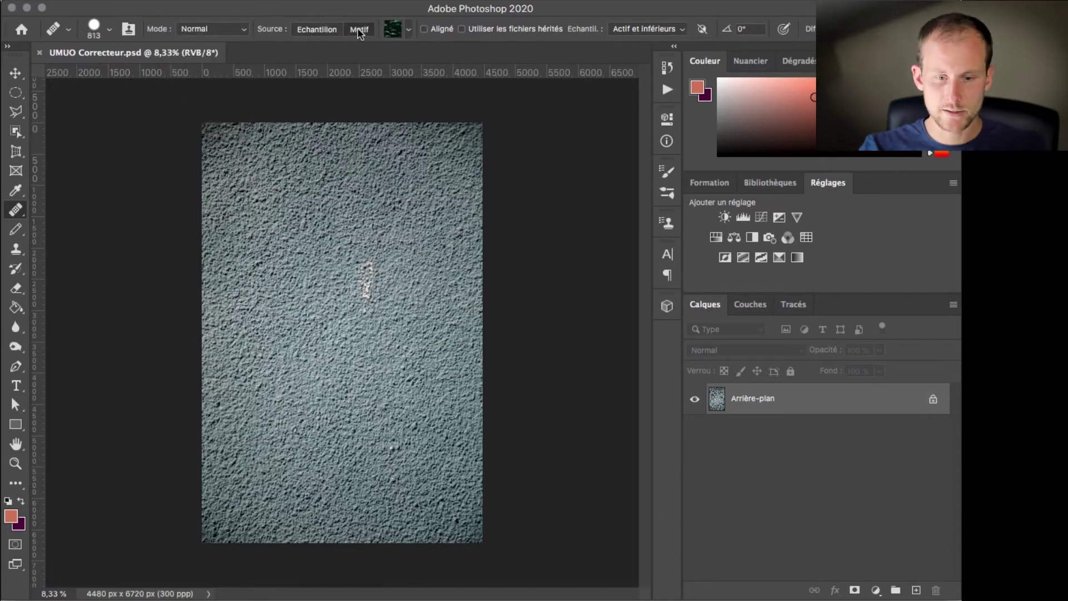
mouse_move(359, 273)
mouse_down()
mouse_move(370, 324)
mouse_move(372, 278)
mouse_up()
key(ctrl+z)
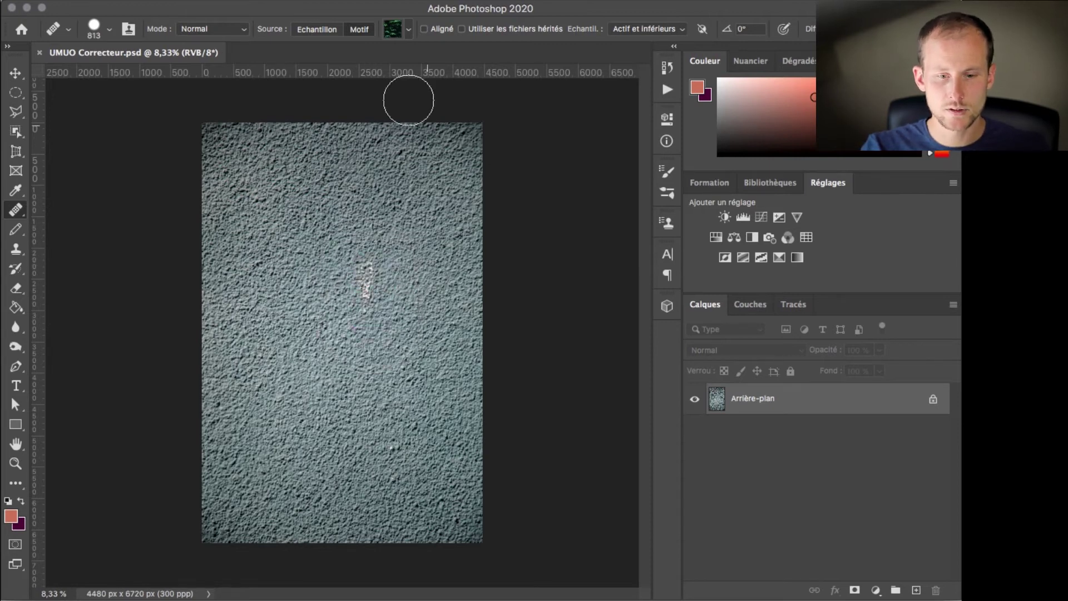
click(328, 33)
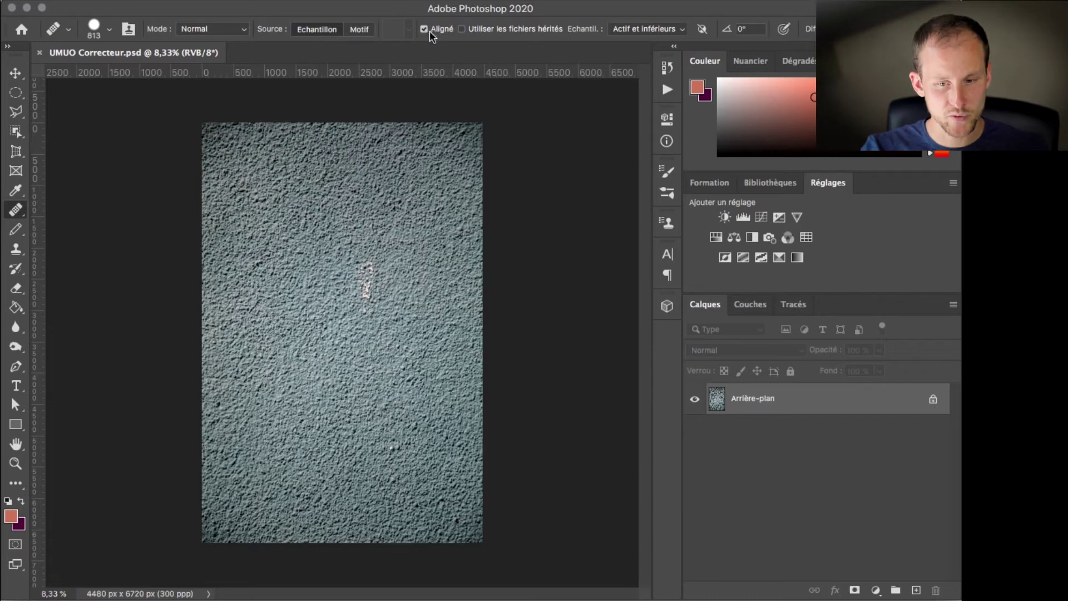
Test aligned sampling with healing strokes over the white mark and on the wall below it
click(363, 281)
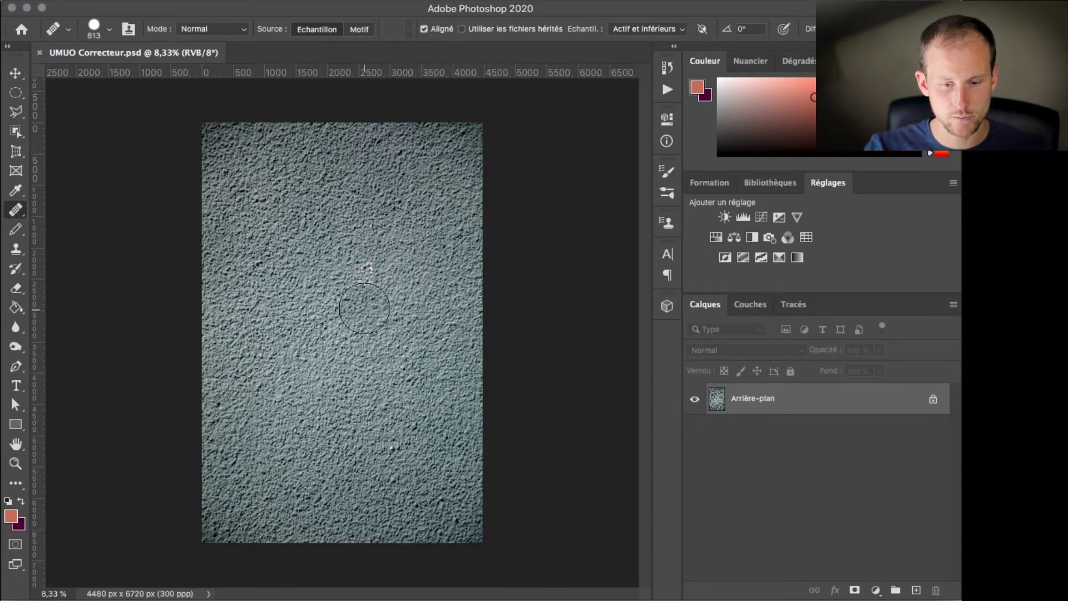
key(super+z)
click(366, 251)
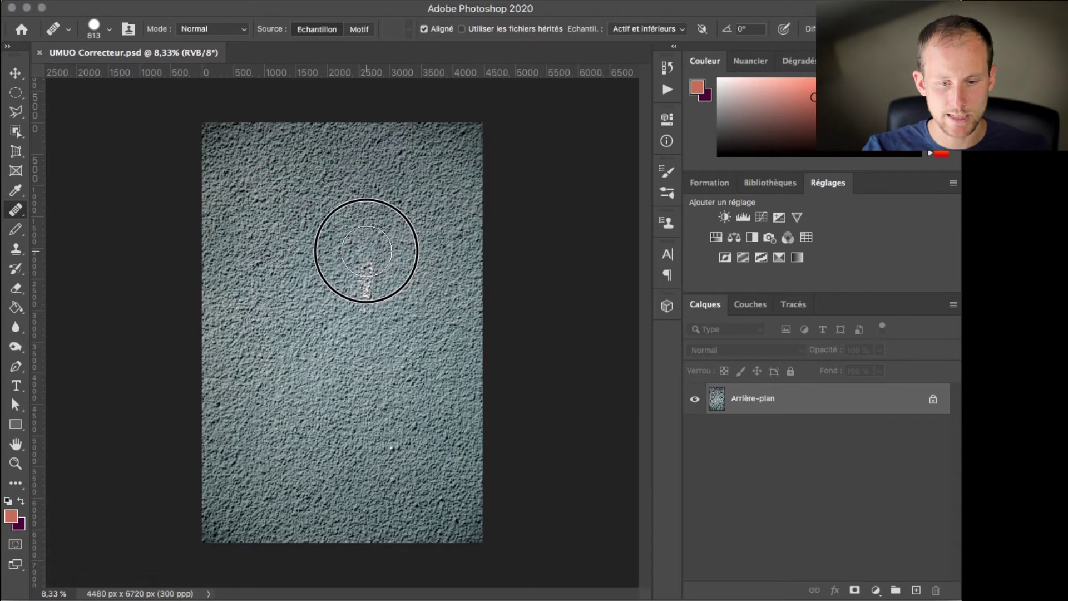
drag(367, 250, 367, 304)
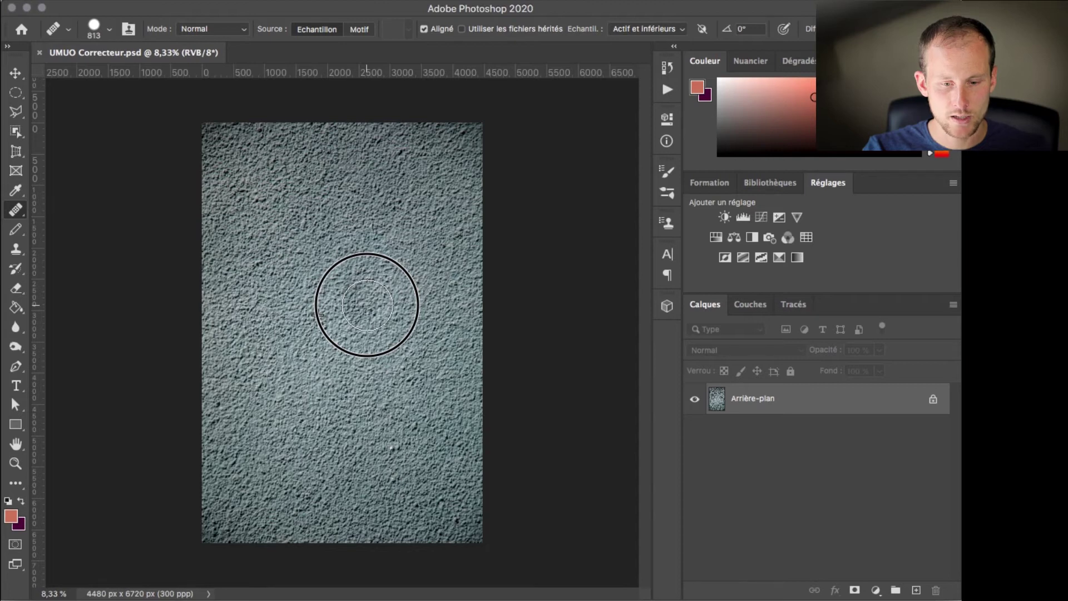
drag(367, 305, 367, 304)
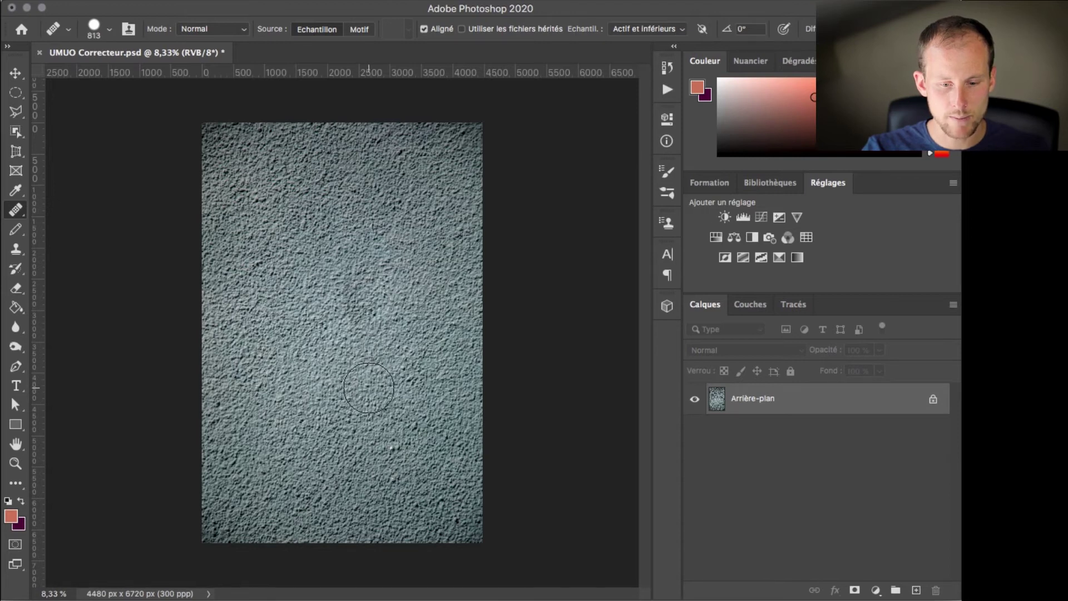
drag(370, 383, 370, 443)
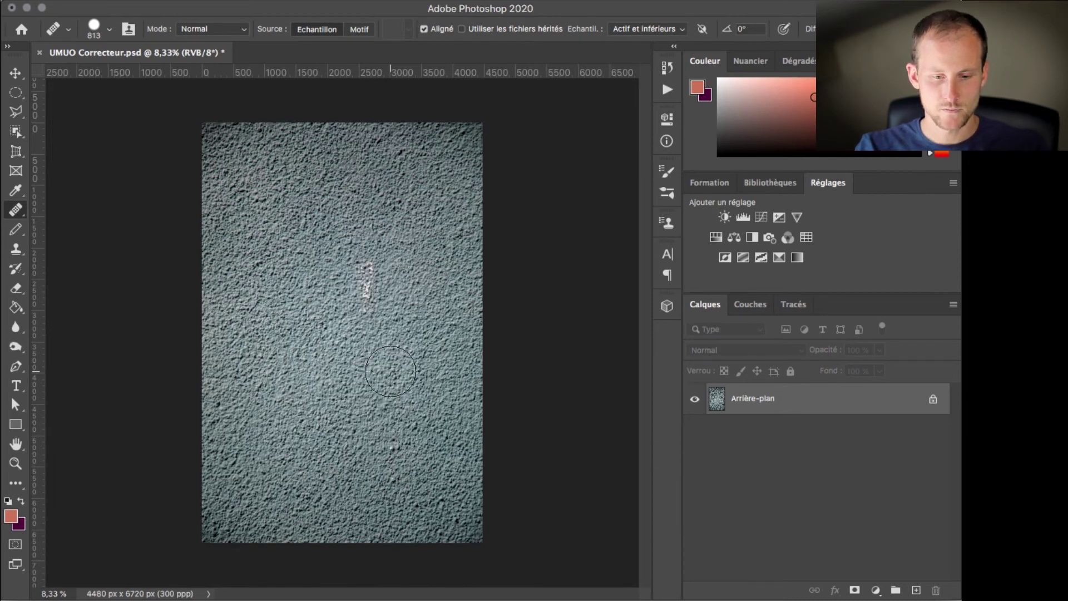
Turn off Aligné and try separate healing strokes over the white mark and lower on the wall
click(424, 29)
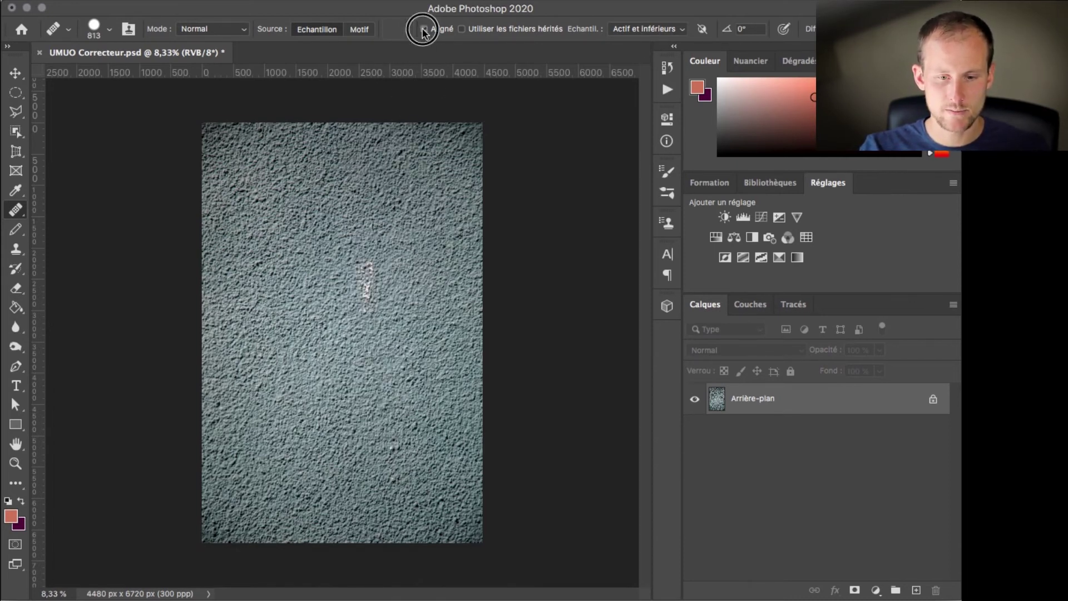
drag(360, 247, 365, 318)
drag(359, 394, 360, 461)
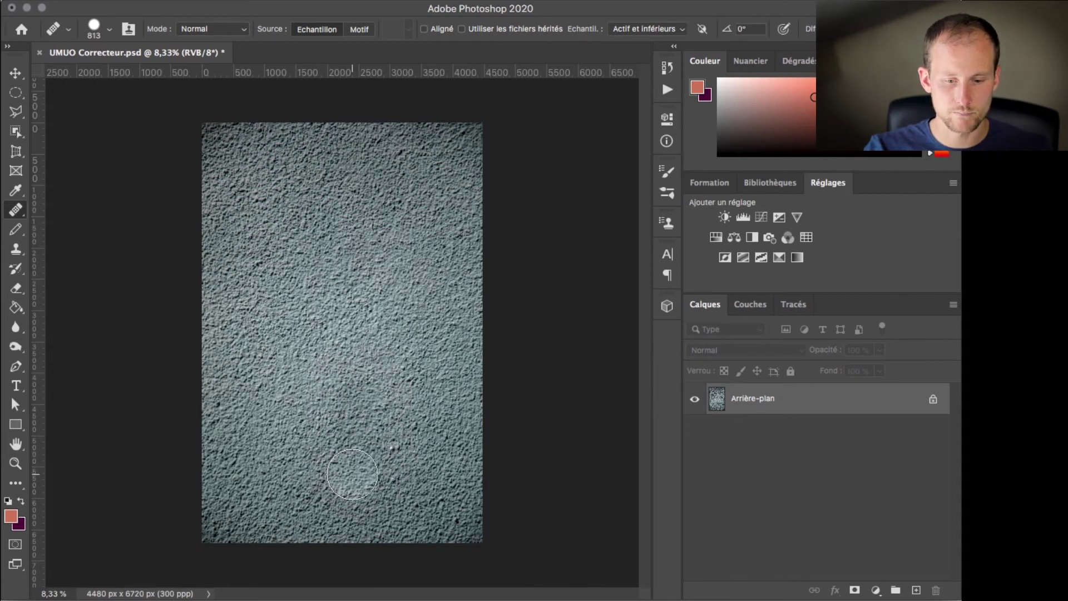
click(361, 453)
drag(360, 452, 361, 453)
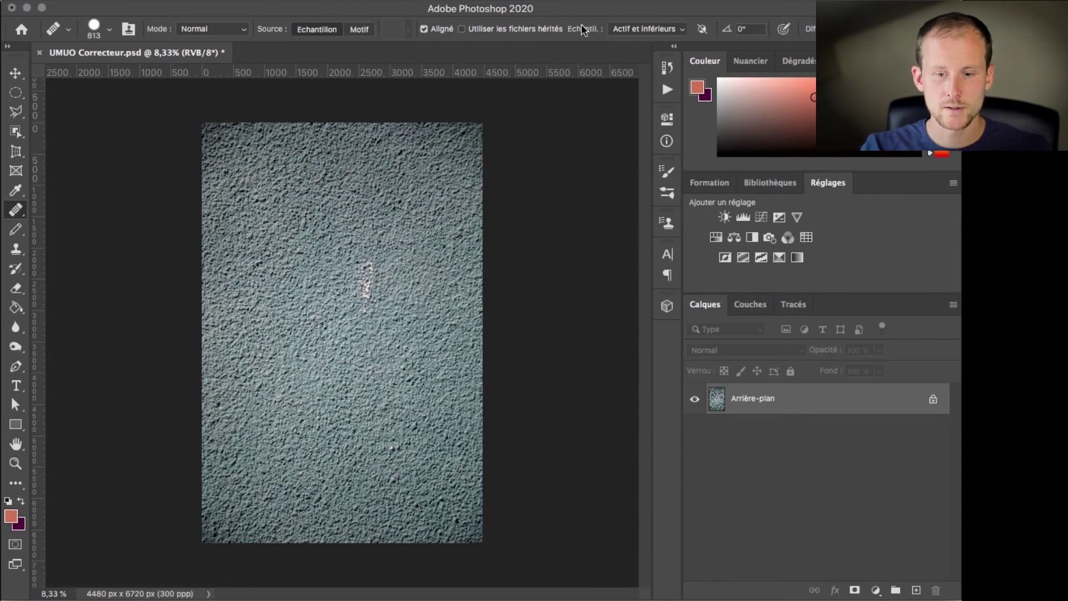
Keep the sampling on Actif et inférieurs and add an empty layer above the background
click(647, 29)
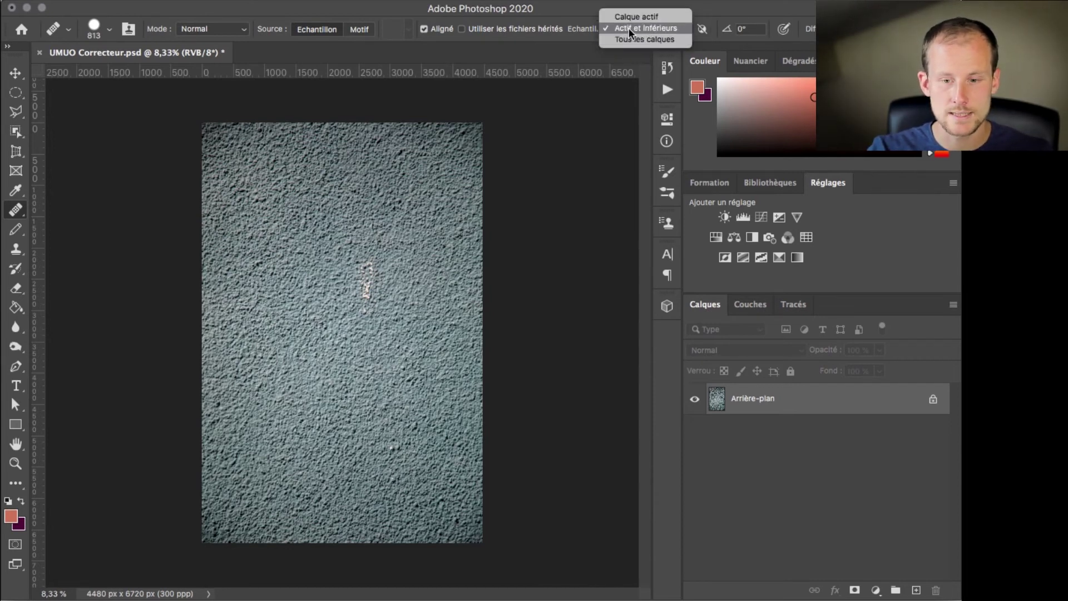
click(827, 503)
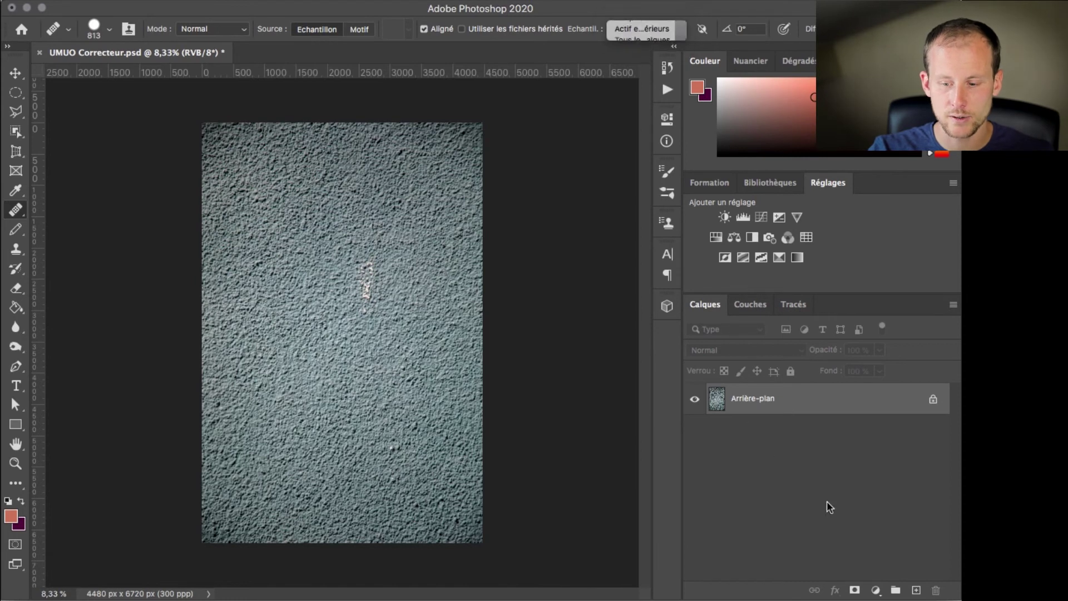
click(916, 590)
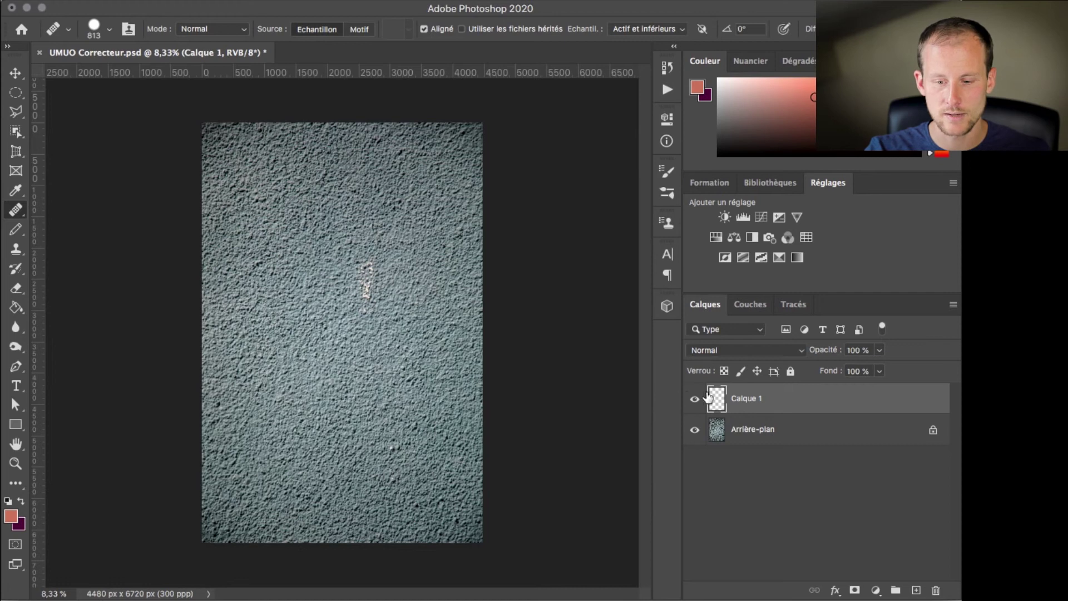
Sample clean wall texture and heal the white mark on the new layer
drag(360, 238, 359, 262)
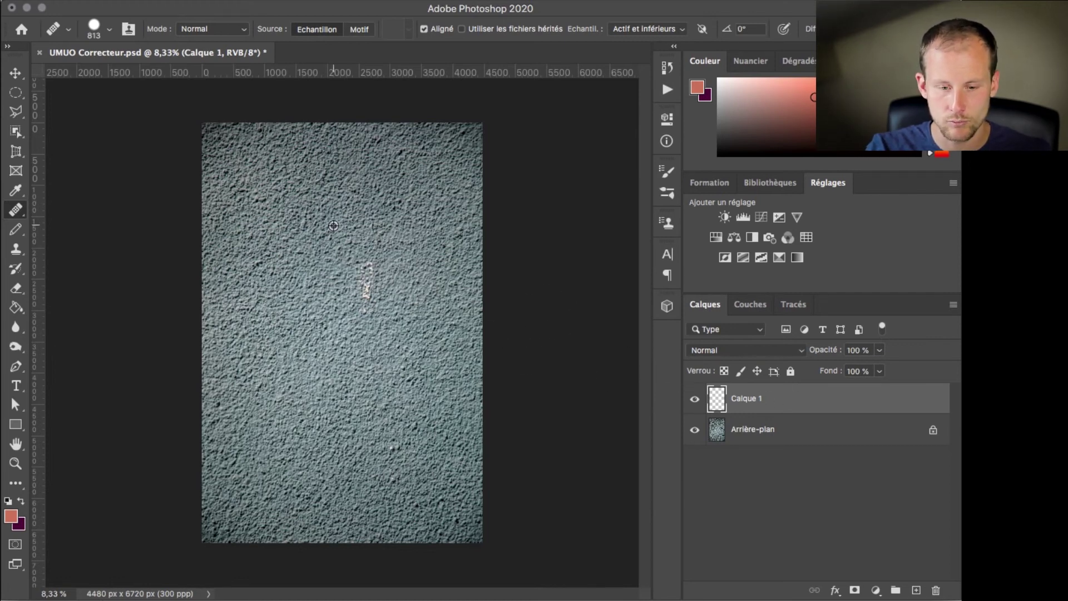
click(366, 249)
drag(366, 246, 360, 326)
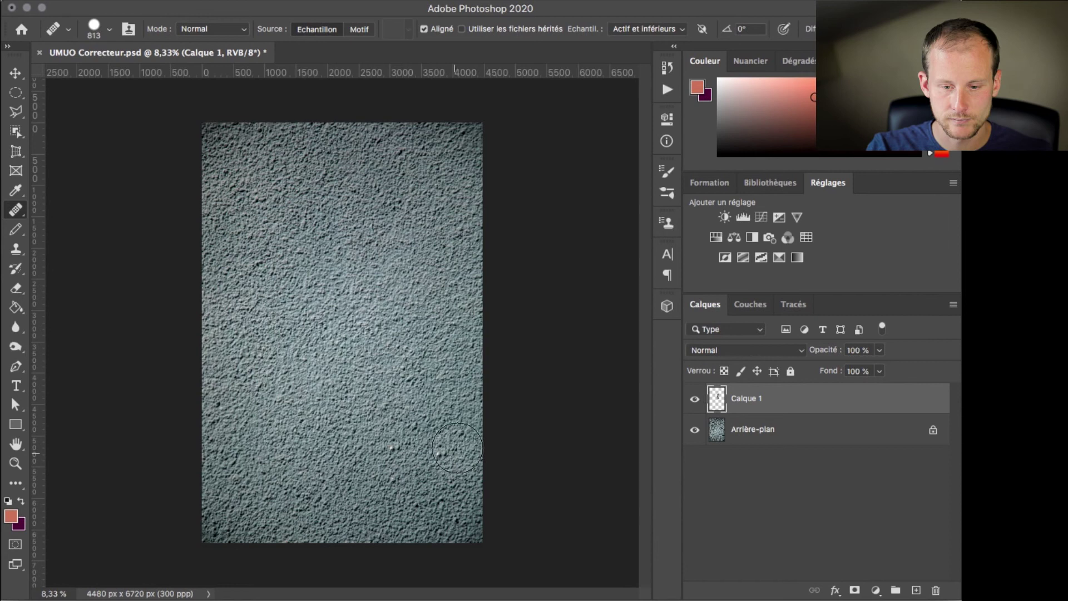
Toggle the retouching layer's visibility repeatedly to compare the wall before and after healing
click(694, 400)
click(694, 401)
click(694, 401)
click(694, 400)
click(694, 400)
click(694, 401)
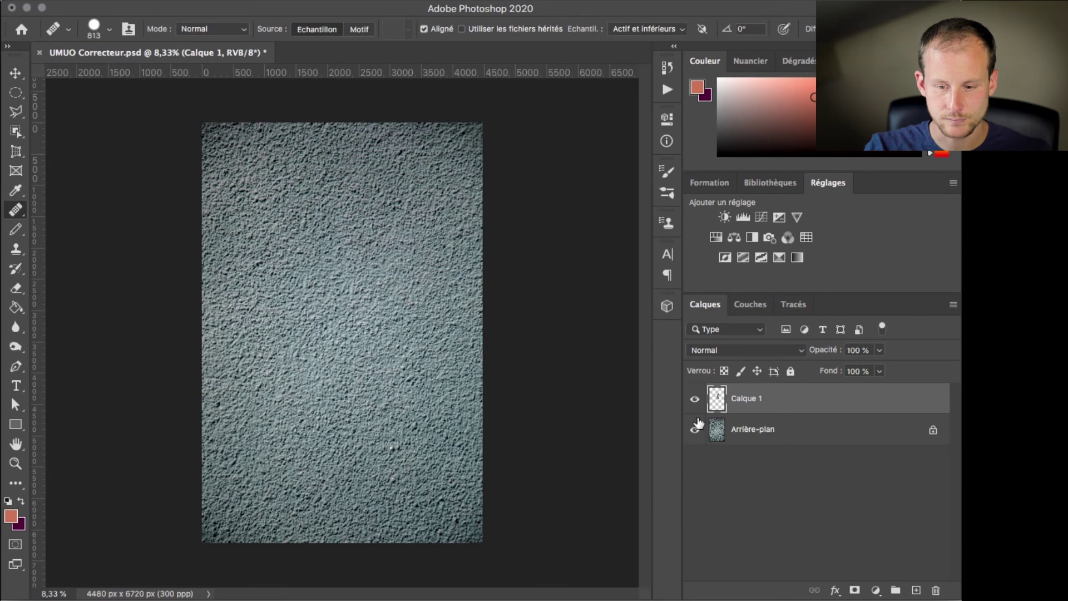